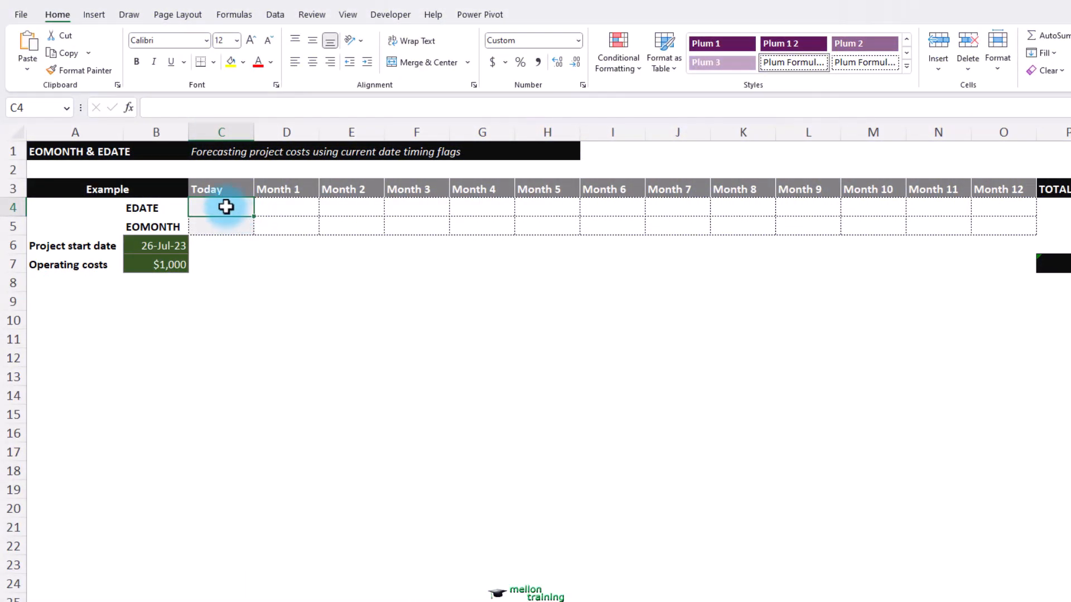
# Enter =TODAY() in cell C4, the Today column of the EDATE row
pyautogui.write('=')
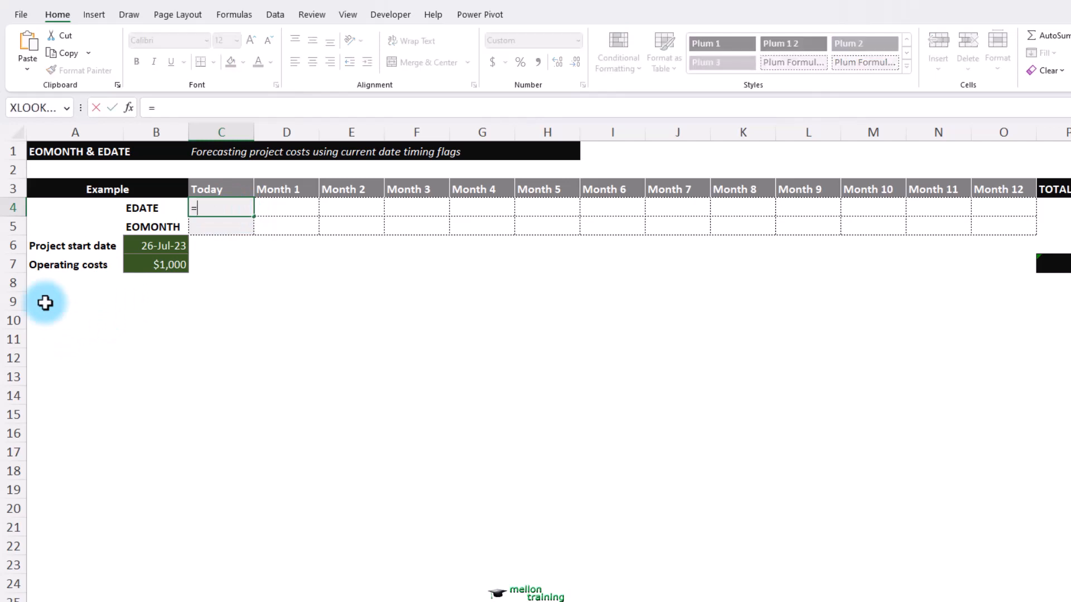
pyautogui.write('today()')
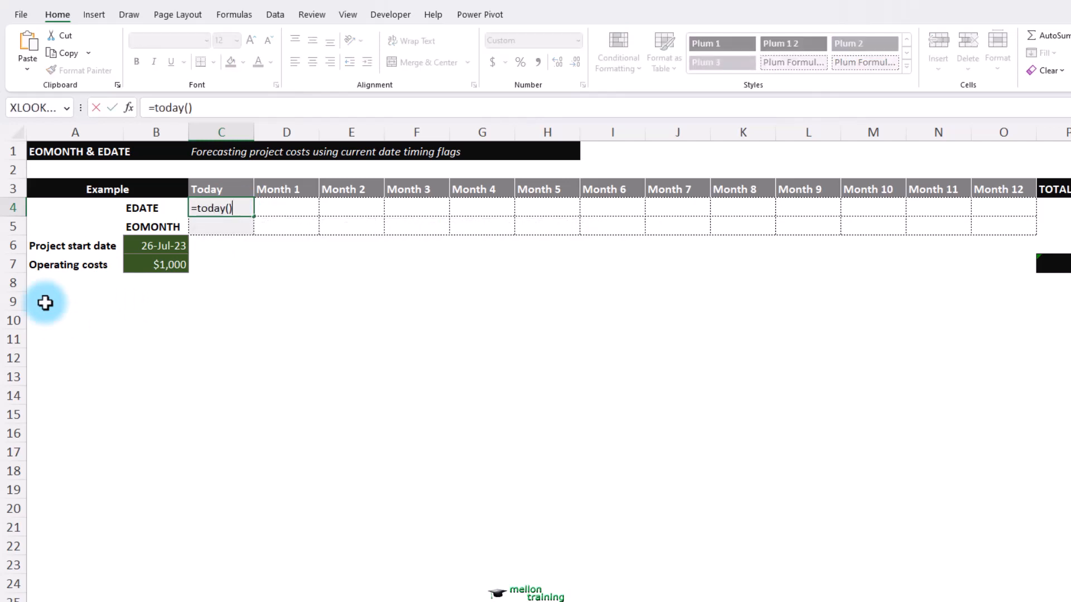
pyautogui.press('Return')
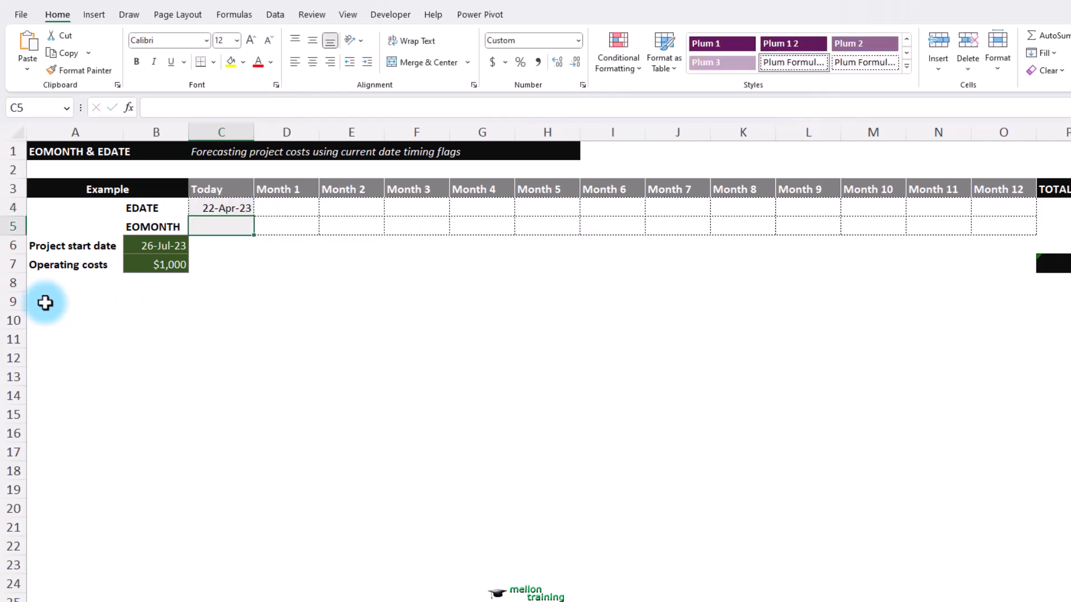
# Try the formula =C4+1 in D4, filled across the EDATE row to Month 12, and undo both the fill and the formula
pyautogui.click(297, 205)
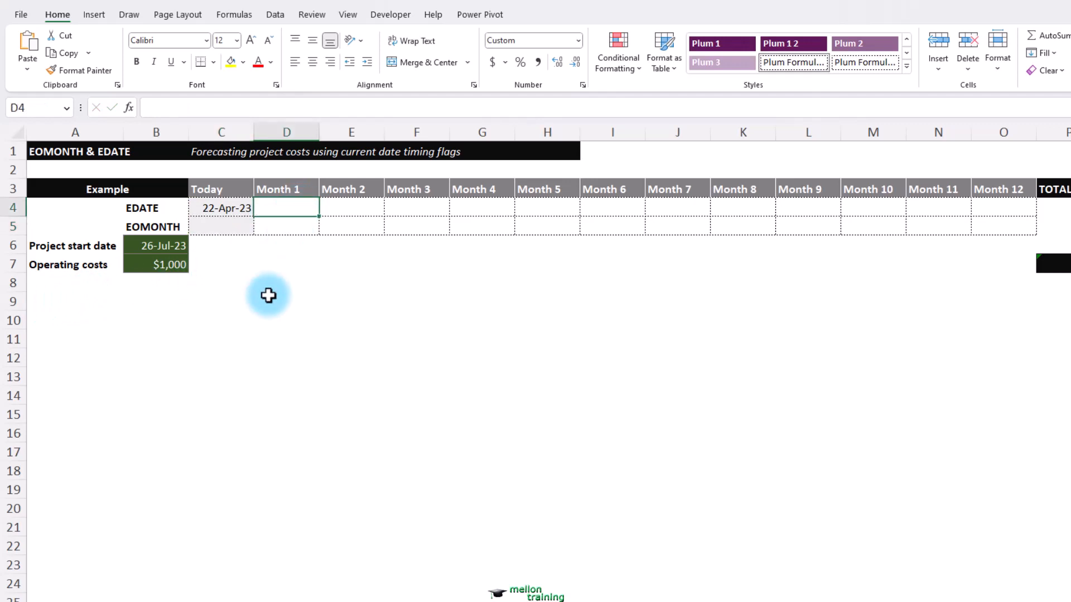
pyautogui.write('=')
pyautogui.click(226, 210)
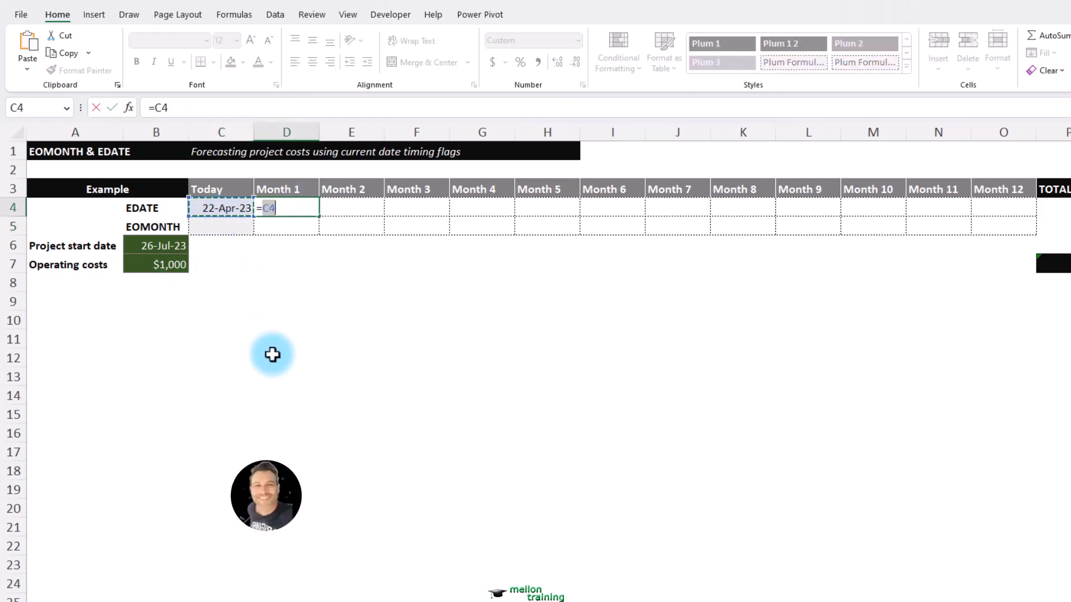
pyautogui.write('+1')
pyautogui.hotkey('ctrl', 'Return')
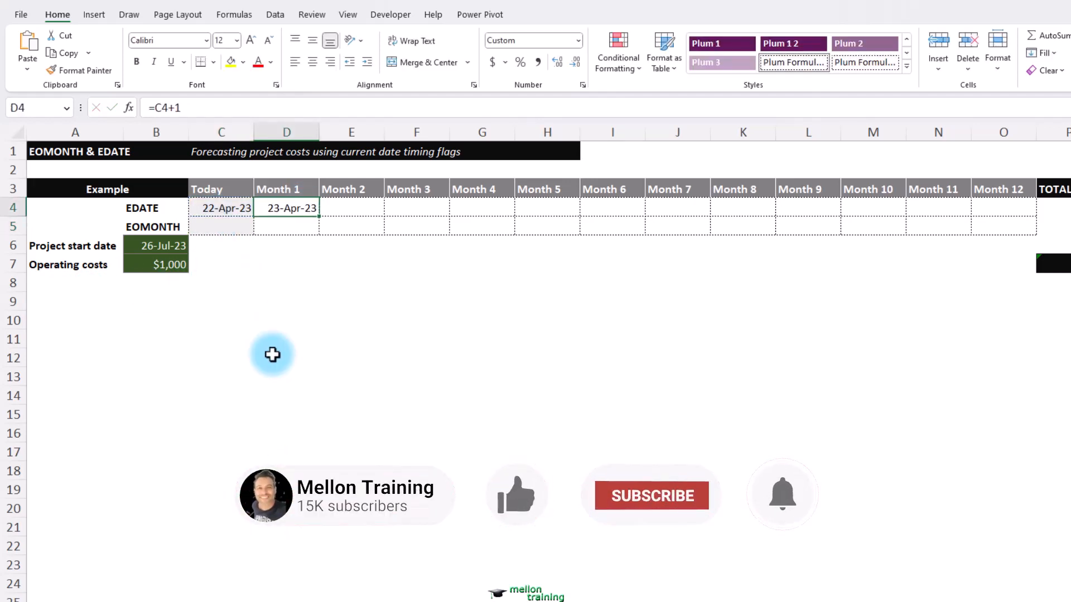
pyautogui.moveTo(318, 216); pyautogui.dragTo(1006, 213)
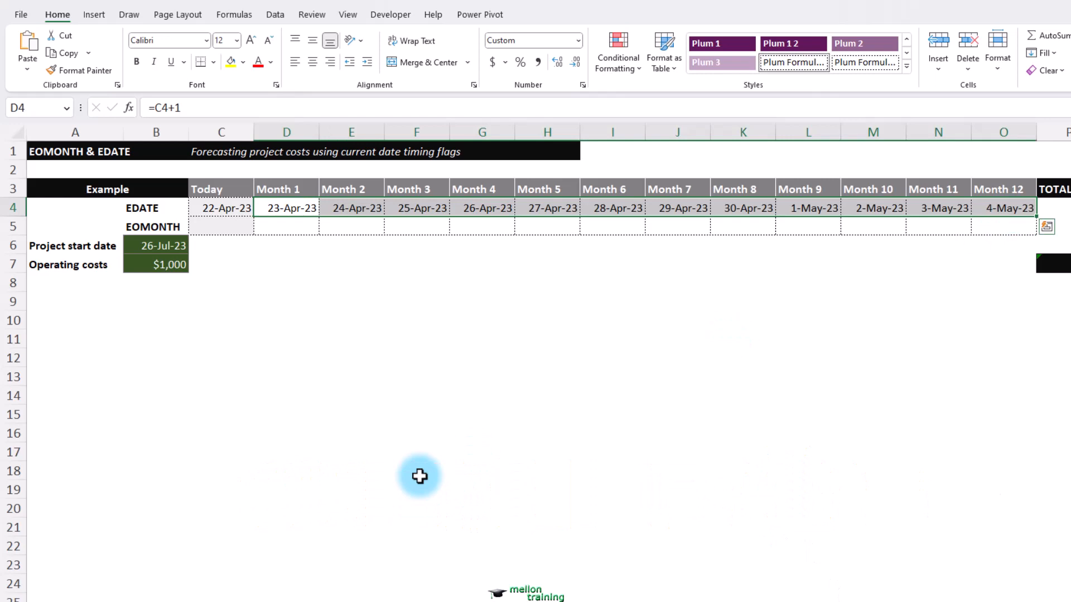
pyautogui.hotkey('ctrl', 'z')
pyautogui.hotkey('ctrl', 'z')
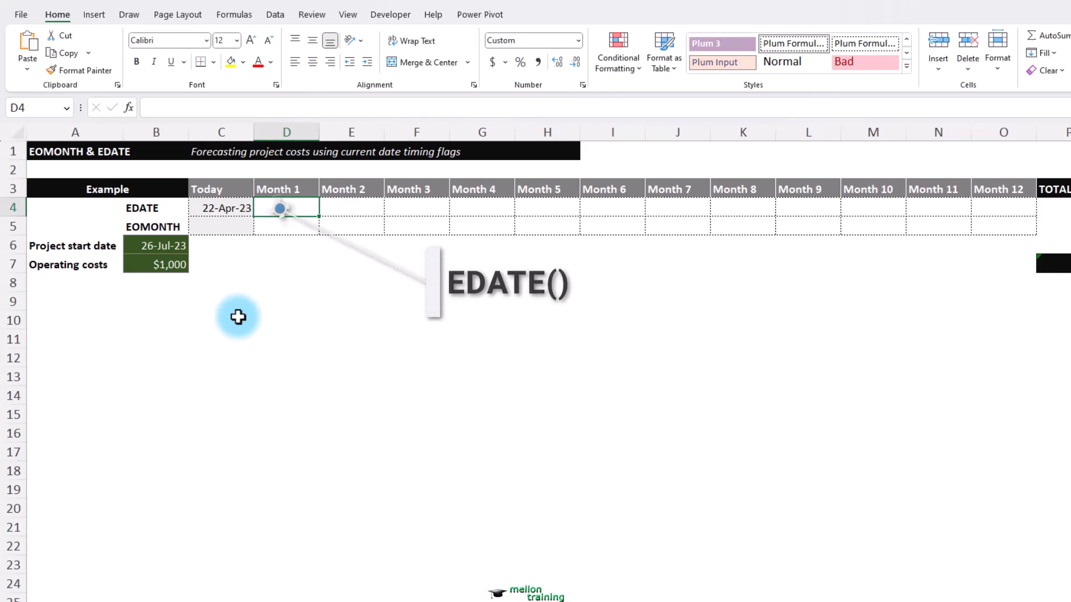
# Enter =EDATE(C4,1) in D4 and fill it across the EDATE row through Month 12
pyautogui.write('=edate')
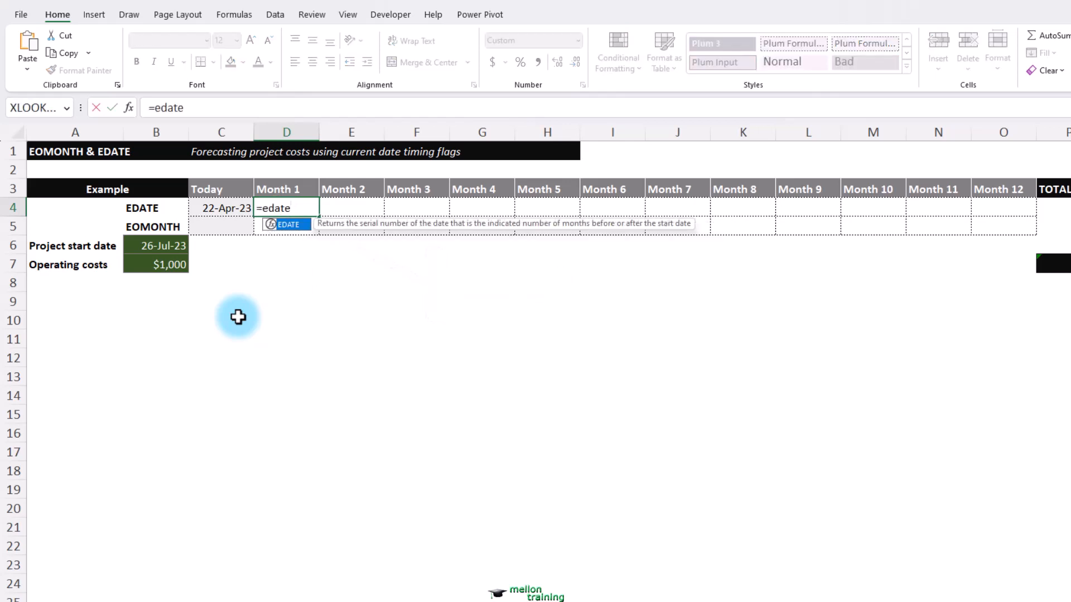
pyautogui.press('Tab')
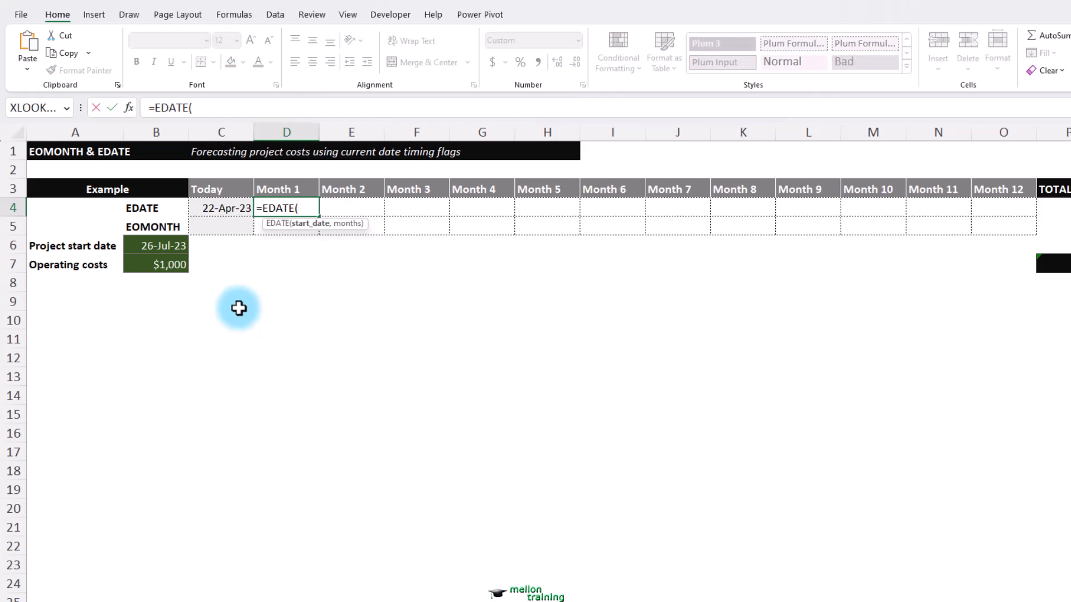
pyautogui.click(219, 208)
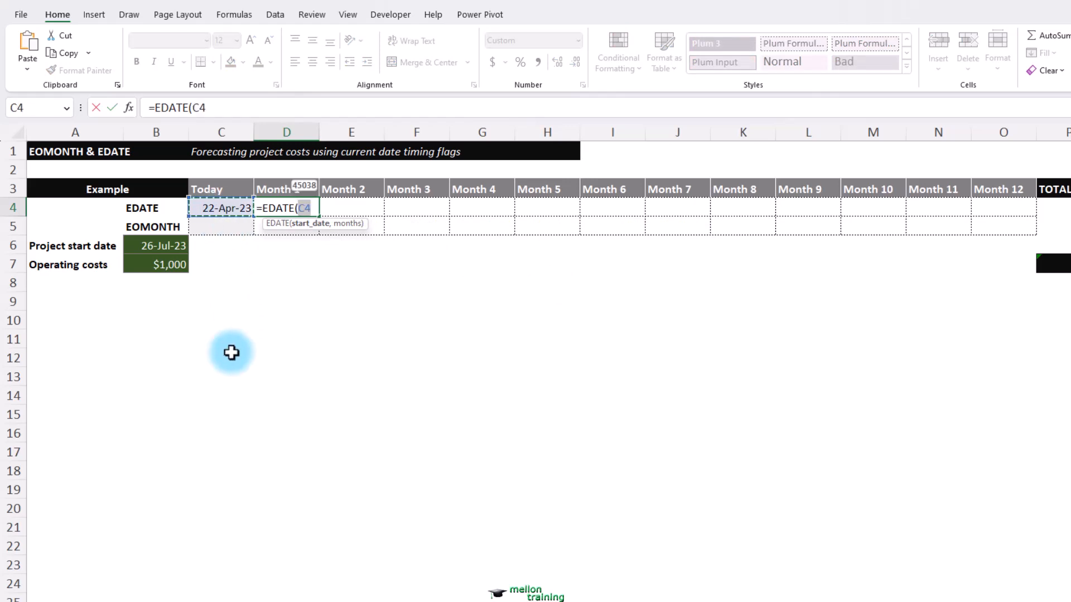
pyautogui.write(',1')
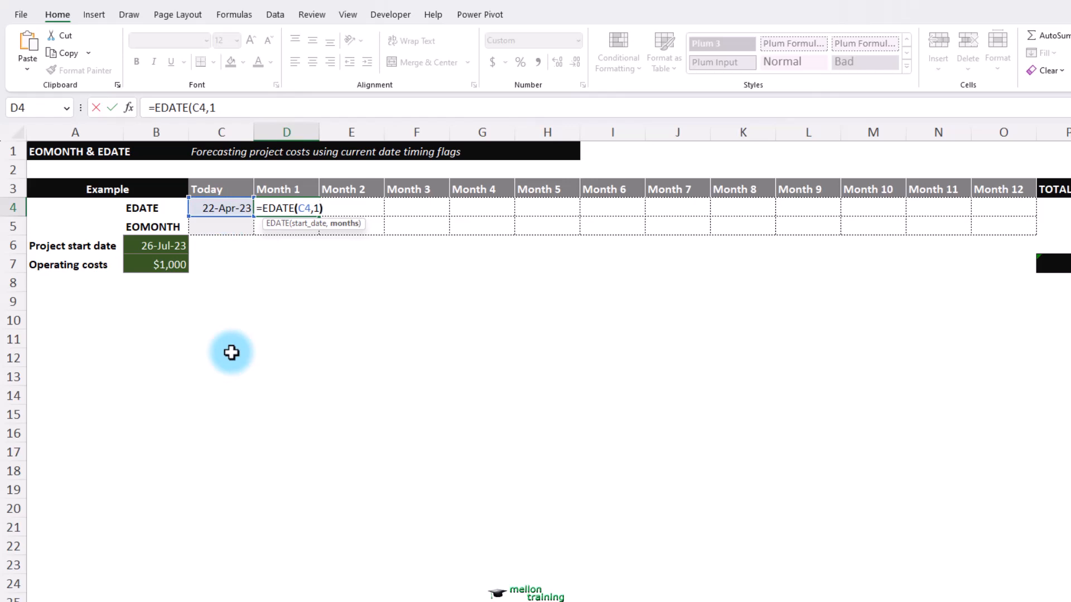
pyautogui.write(')')
pyautogui.press('Return')
pyautogui.press('Up')
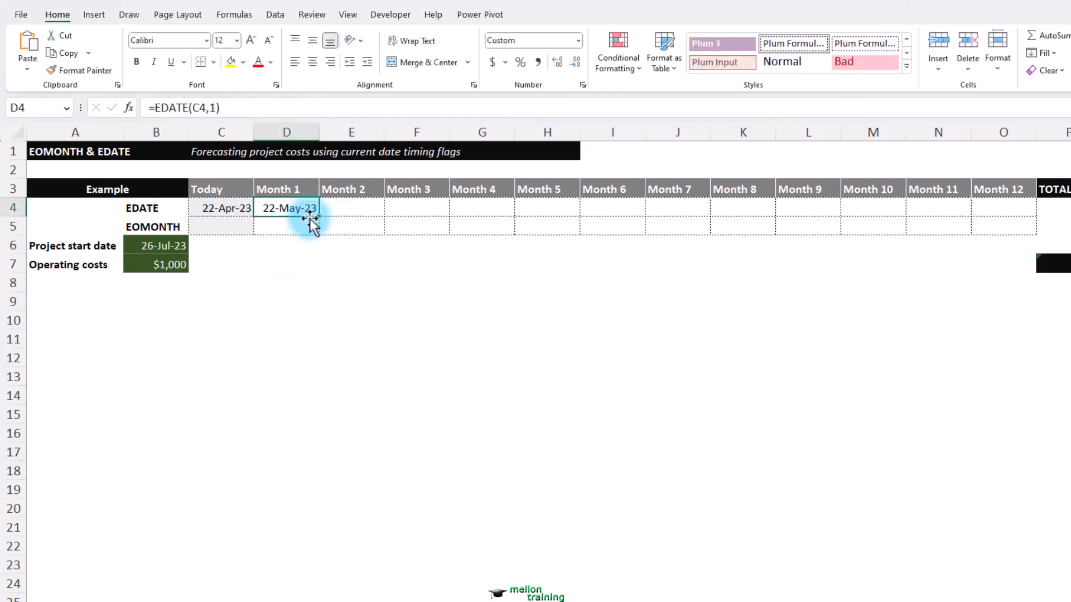
pyautogui.moveTo(319, 217); pyautogui.dragTo(1015, 219)
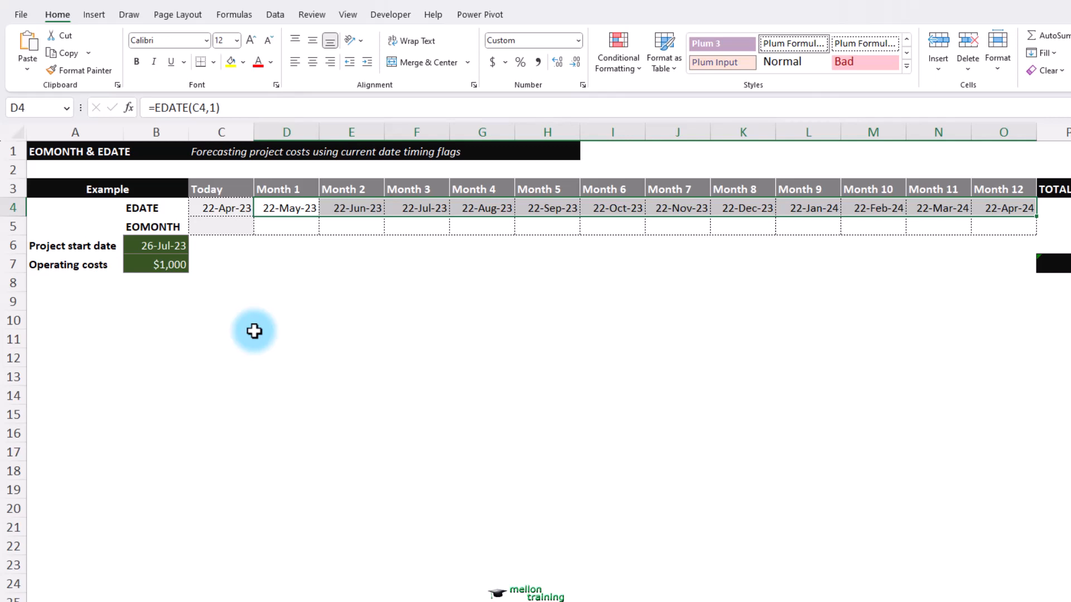
# Copy the TODAY formula from C4 into C5, the Today cell of the EOMONTH row
pyautogui.press('Down')
pyautogui.press('Left')
pyautogui.press('Up')
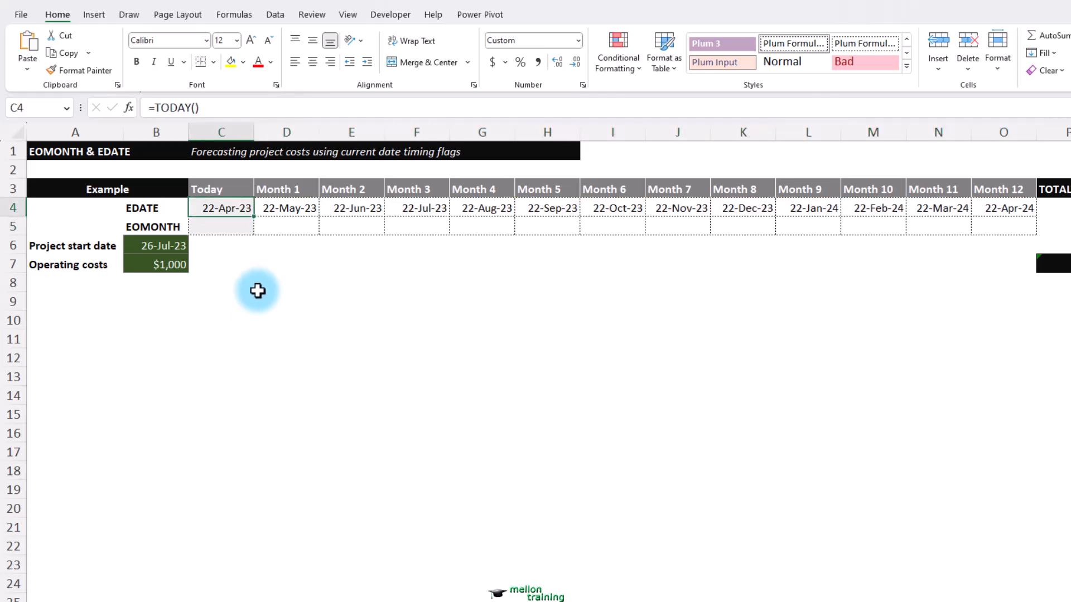
pyautogui.hotkey('ctrl', 'c')
pyautogui.press('Down')
pyautogui.hotkey('ctrl', 'v')
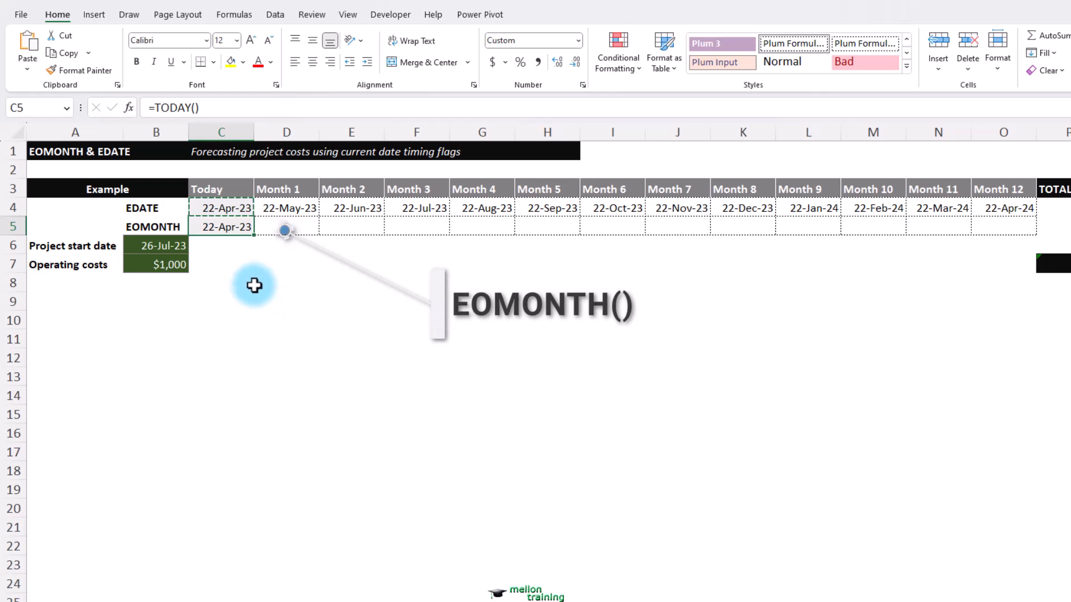
# Enter =EOMONTH(C5,0) in D5, the Month 1 cell of the EOMONTH row
pyautogui.click(282, 229)
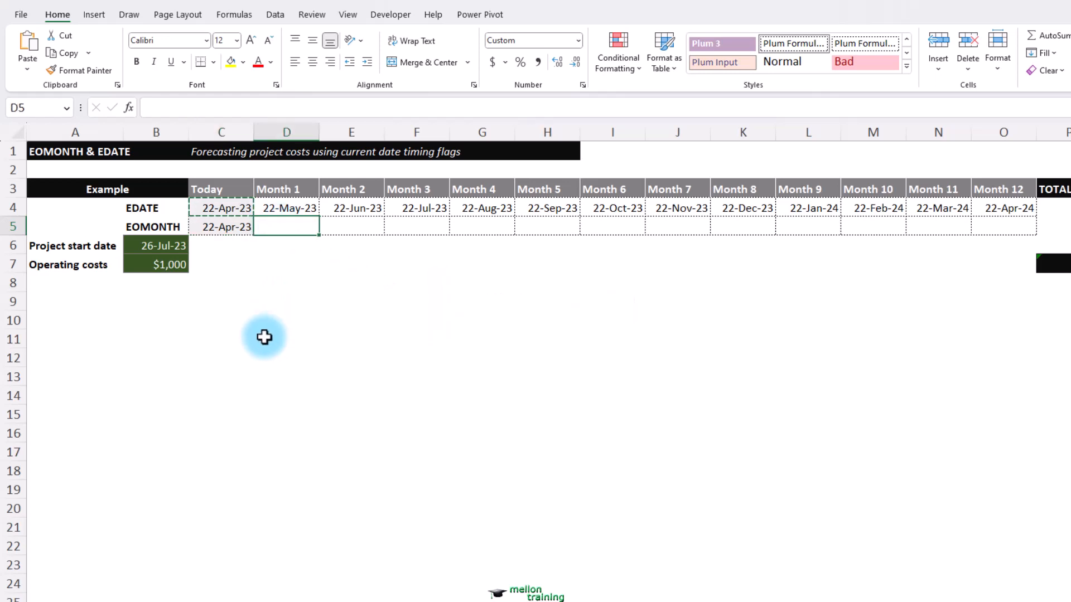
pyautogui.write('=eo')
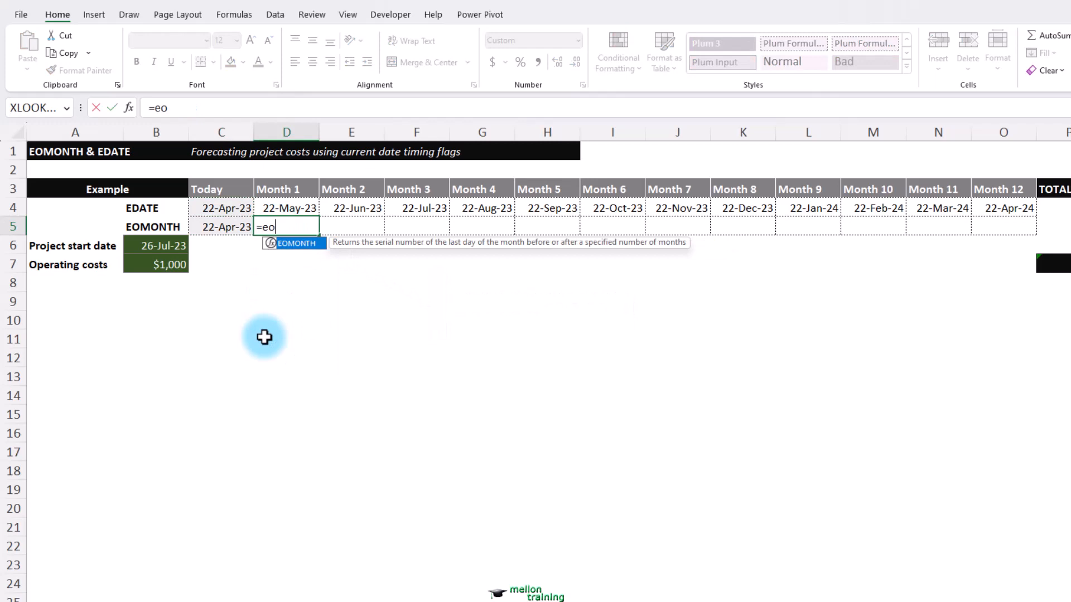
pyautogui.press('Tab')
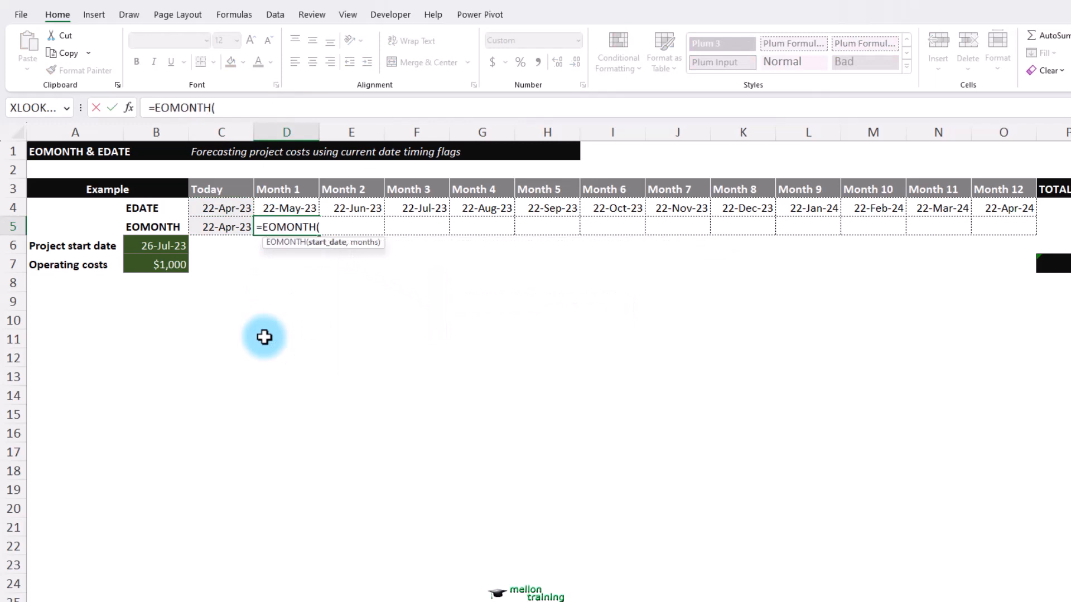
pyautogui.click(214, 226)
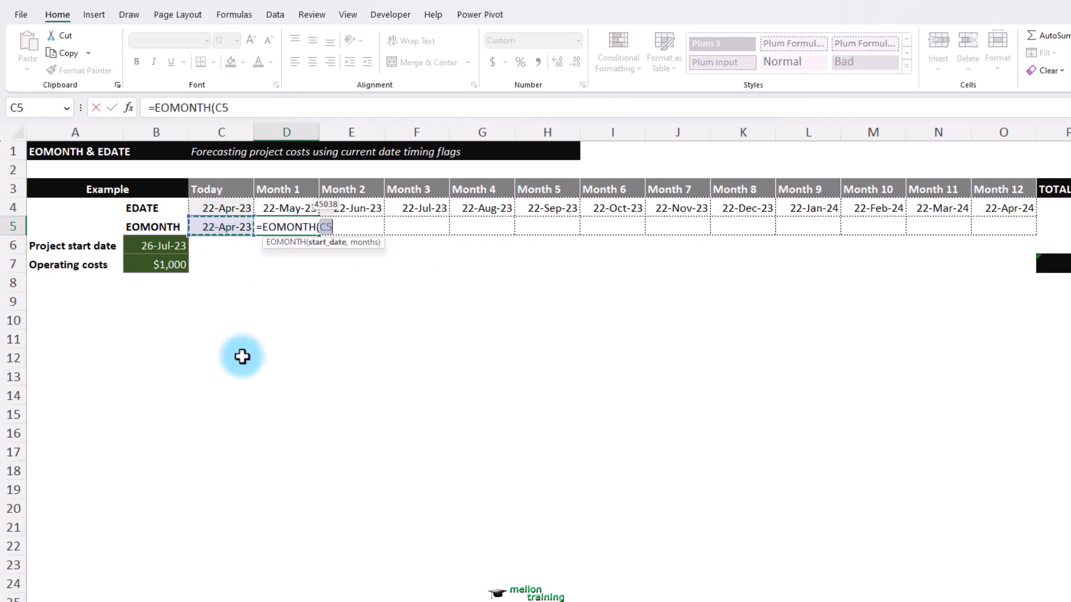
pyautogui.write(',0')
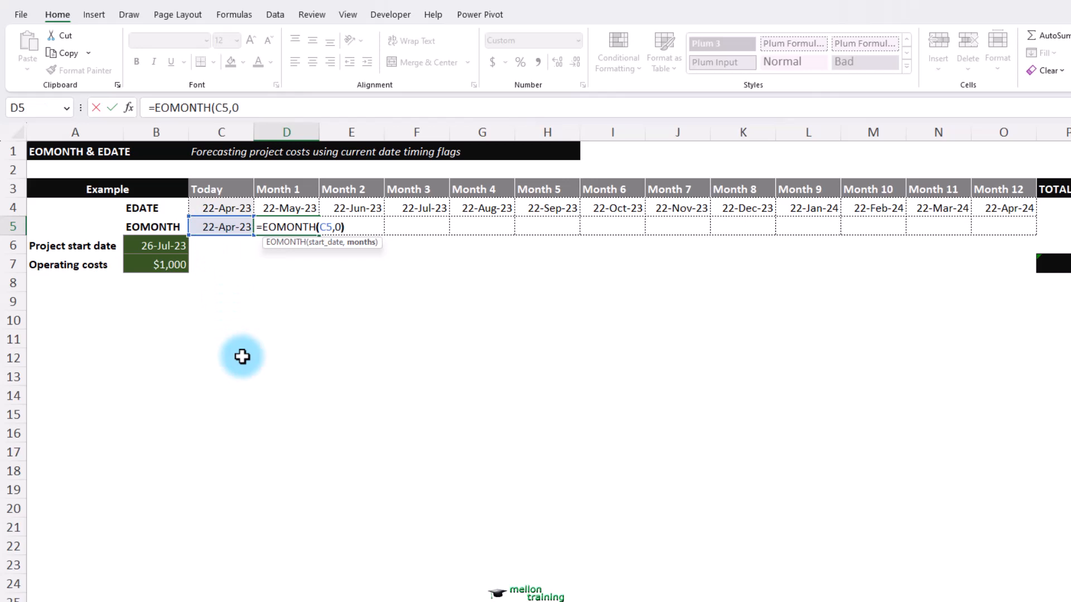
pyautogui.write(')')
pyautogui.press('Return')
pyautogui.press('Up')
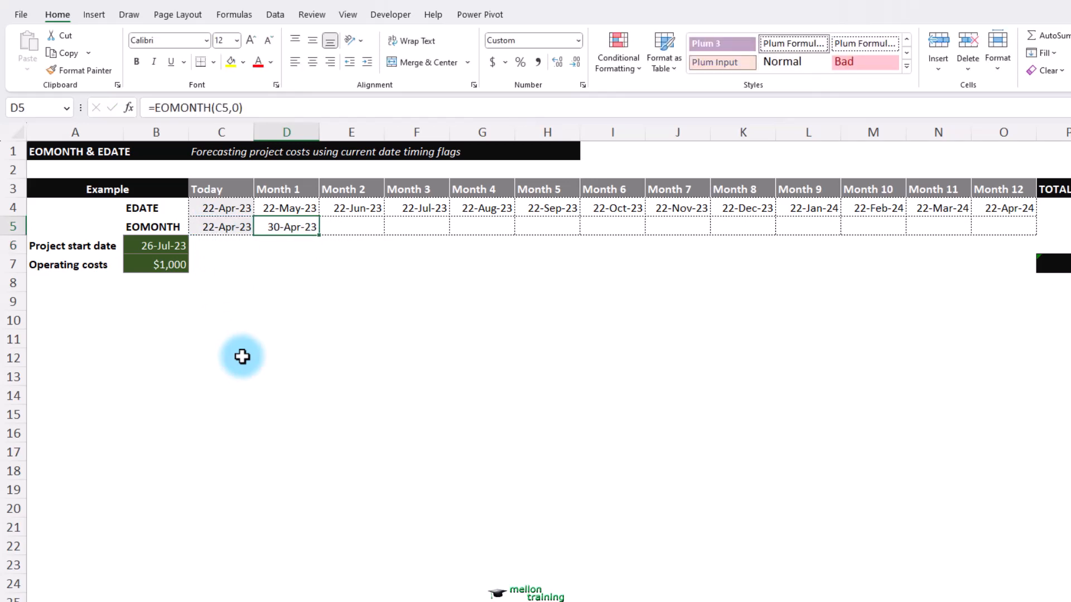
# Extend the D5 formula to =EOMONTH(C5,0)+1 and fill it across the EOMONTH row through Month 12
pyautogui.click(250, 107)
pyautogui.write('+1')
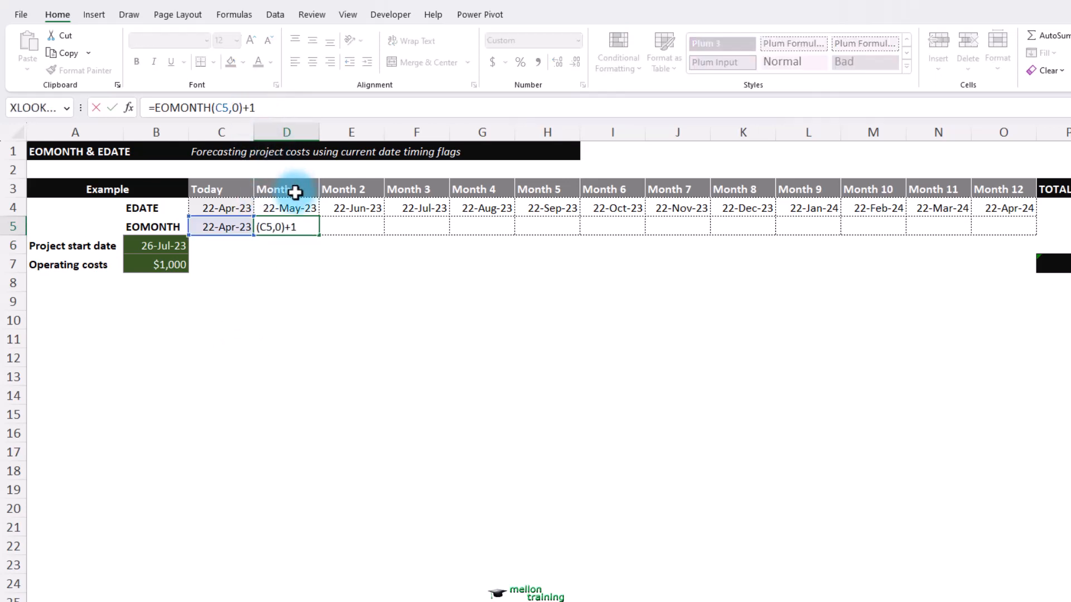
pyautogui.press('Return')
pyautogui.press('Up')
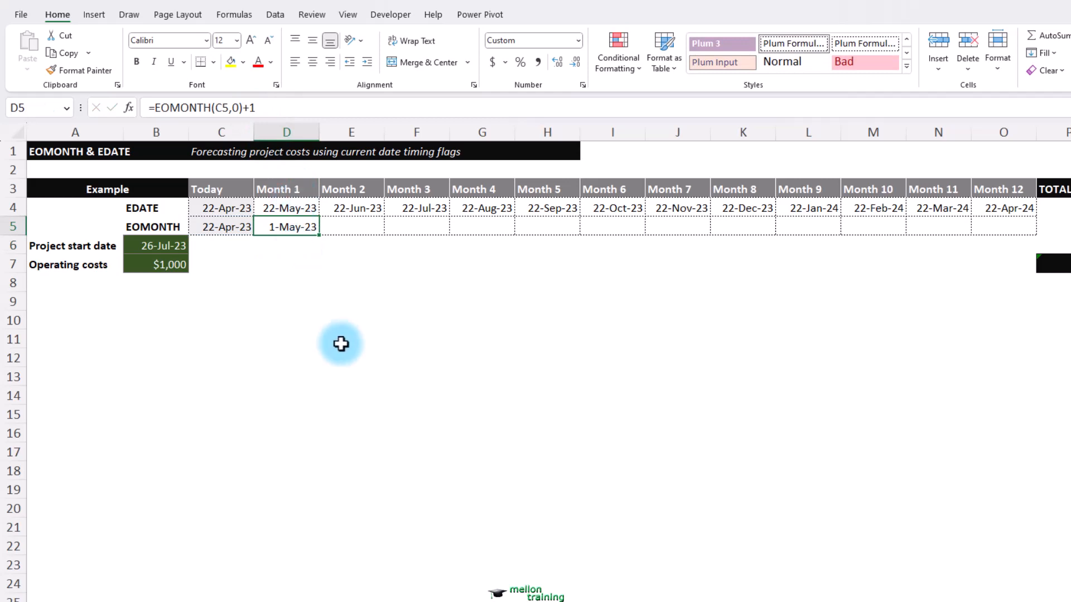
pyautogui.moveTo(319, 235); pyautogui.dragTo(1013, 226)
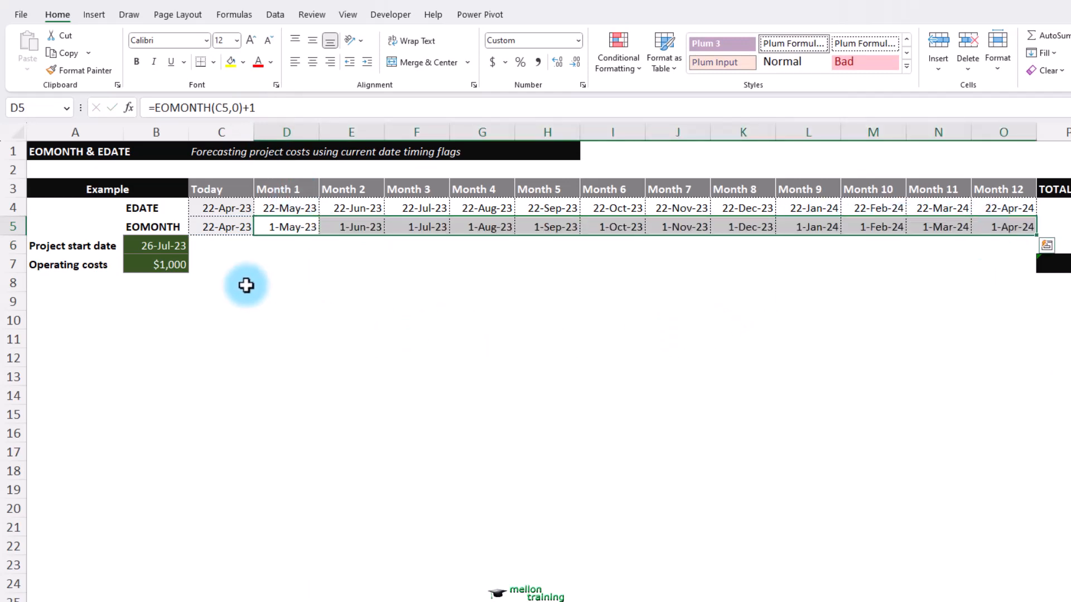
pyautogui.click(222, 245)
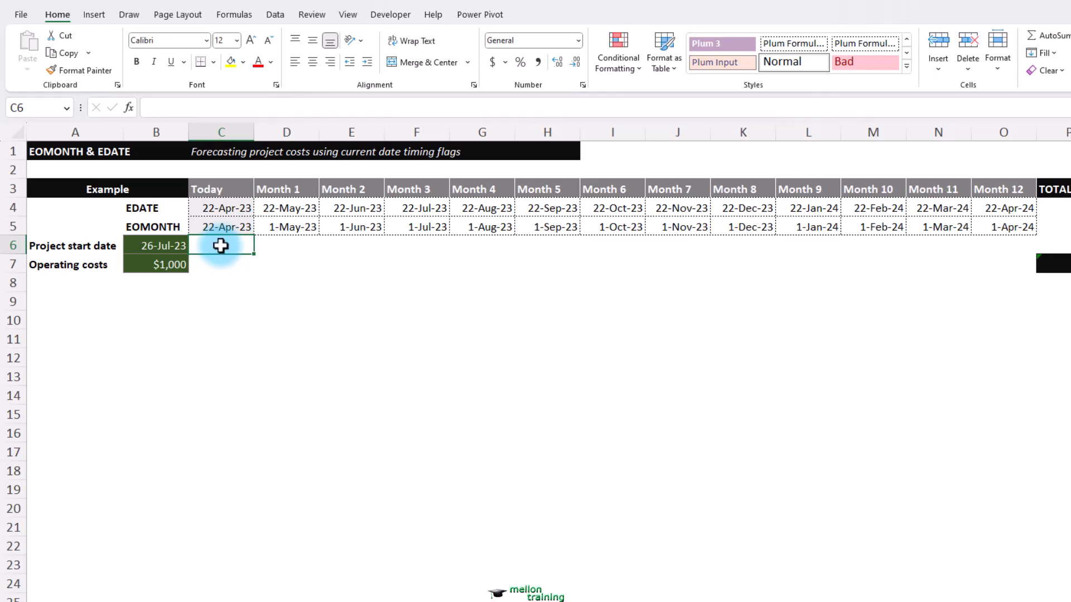
pyautogui.click(287, 228)
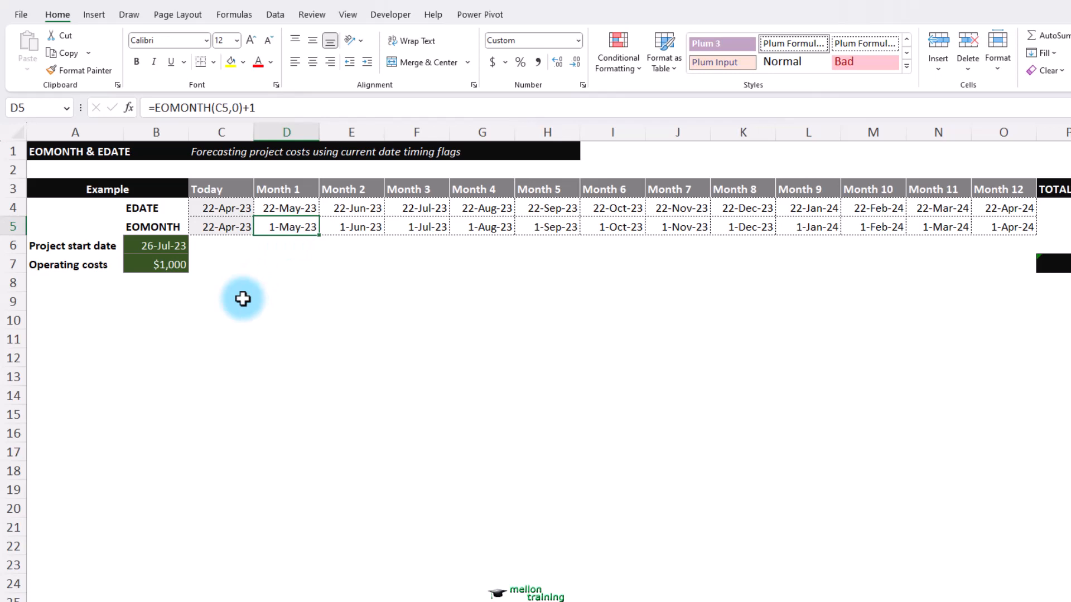
pyautogui.hotkey('ctrl', 'shift', '3')
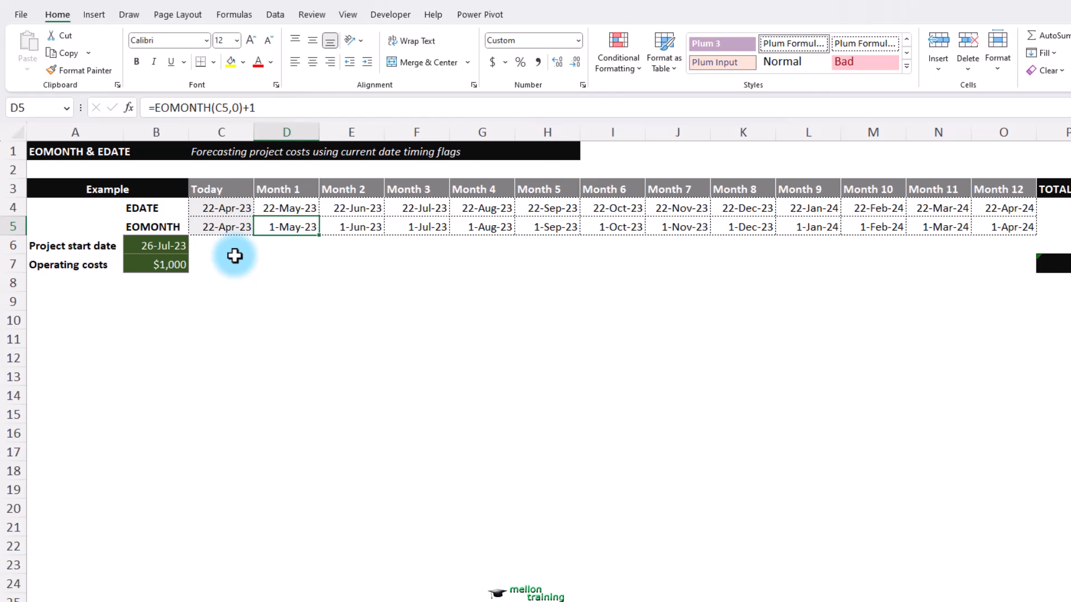
pyautogui.click(221, 245)
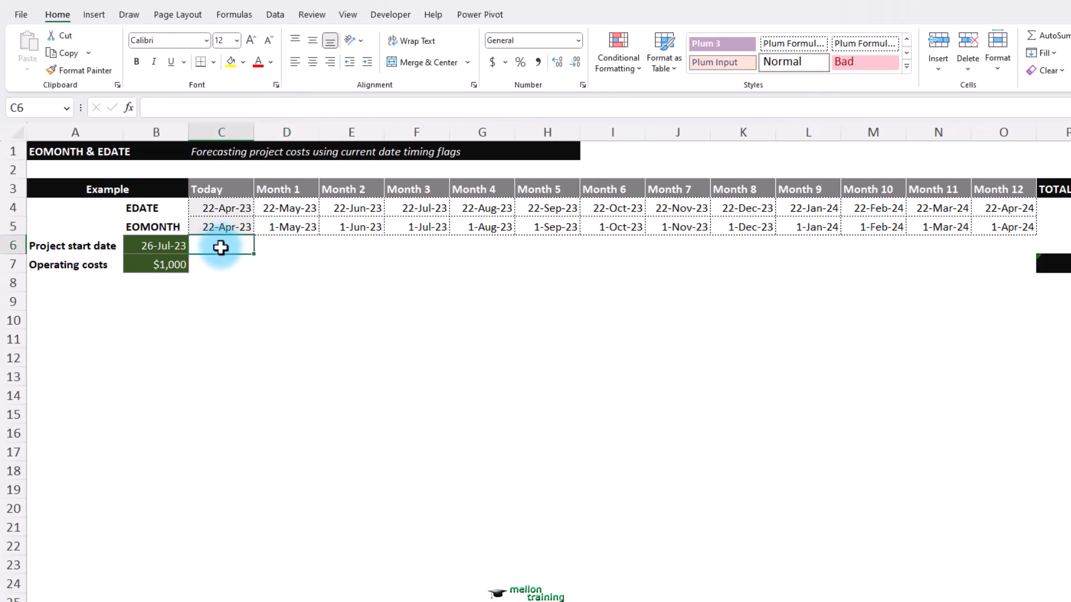
# Enter the timing flag =D5>$B$6 in D6 and fill it across the Project start date row through Month 12
pyautogui.click(281, 250)
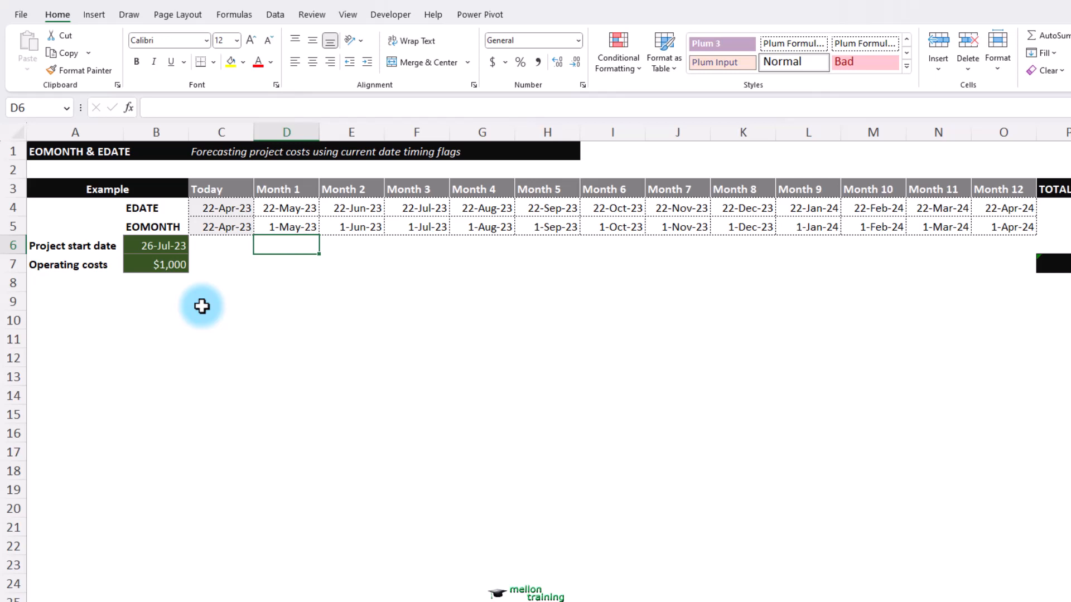
pyautogui.write('=D5')
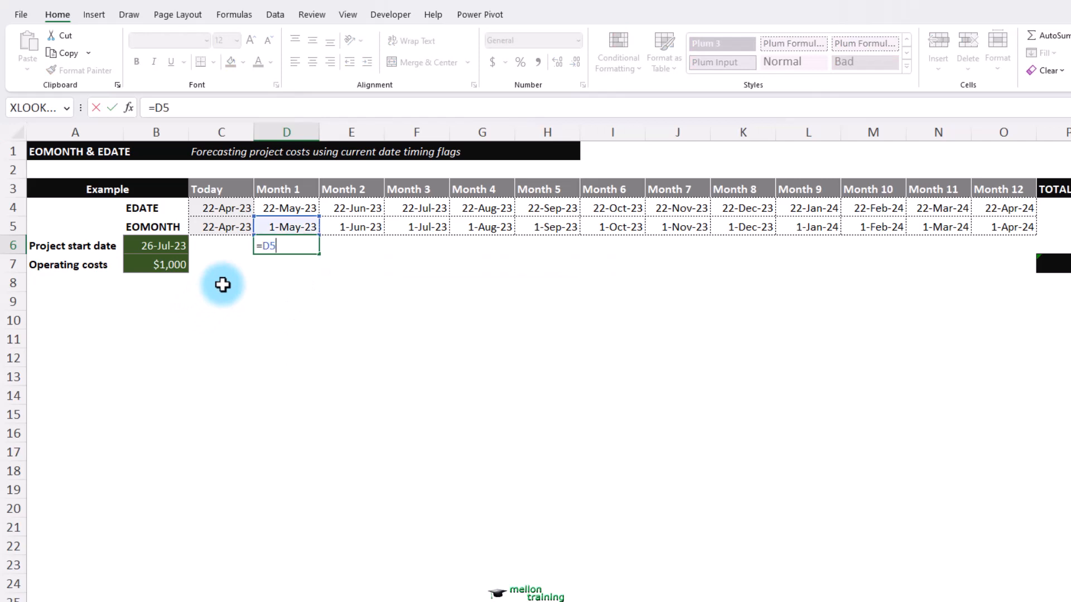
pyautogui.write('>B6')
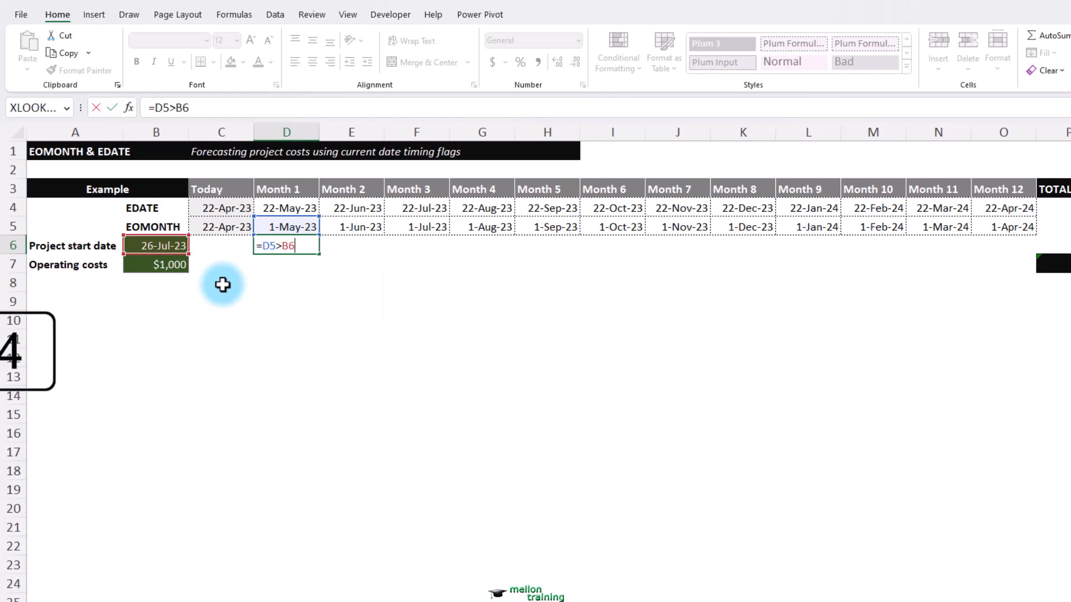
pyautogui.press('F4')
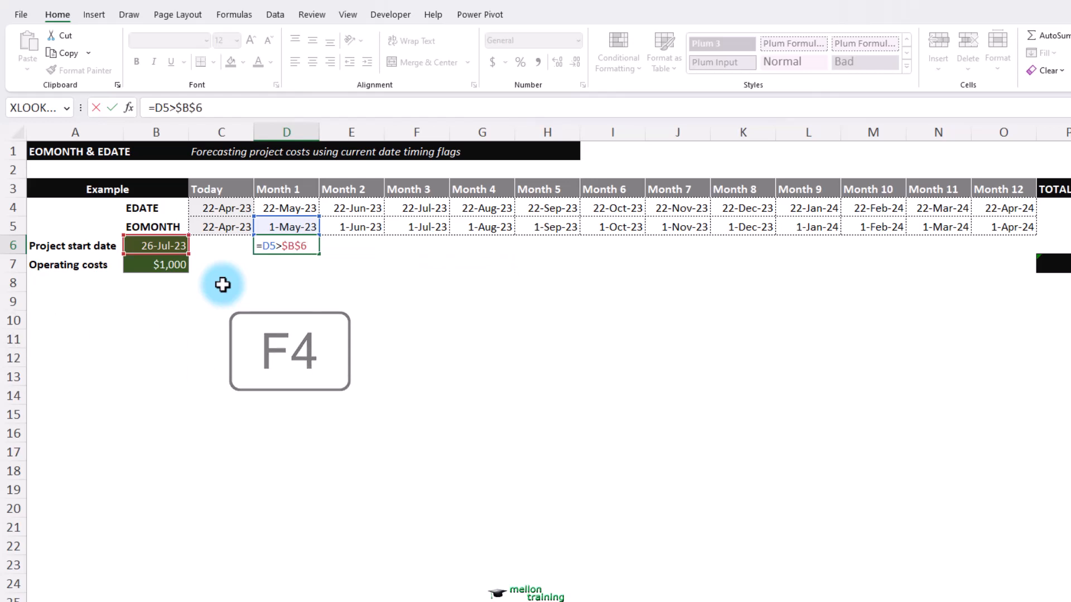
pyautogui.press('Return')
pyautogui.press('Up')
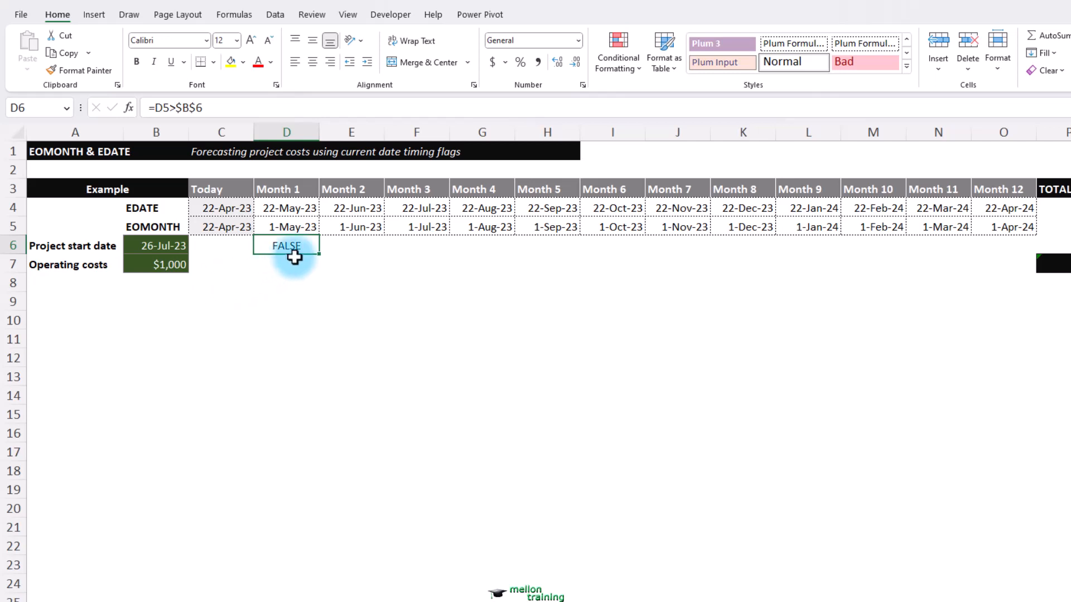
pyautogui.moveTo(319, 253); pyautogui.dragTo(990, 257)
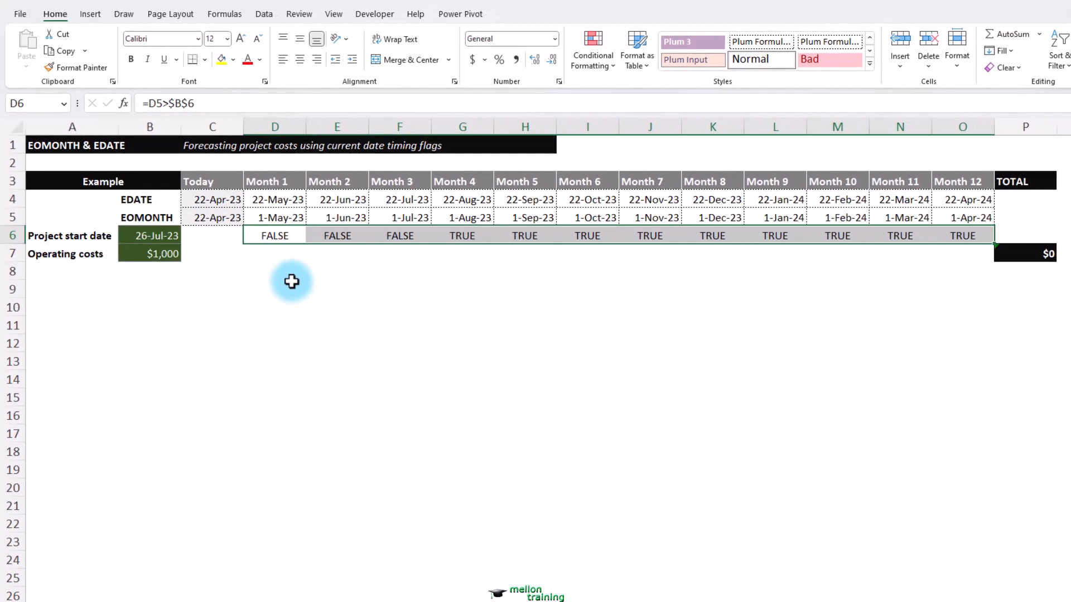
# Enter =$B$7*D6 in D7, the Month 1 cell of the Operating costs row, and fill it across through Month 12
pyautogui.click(266, 255)
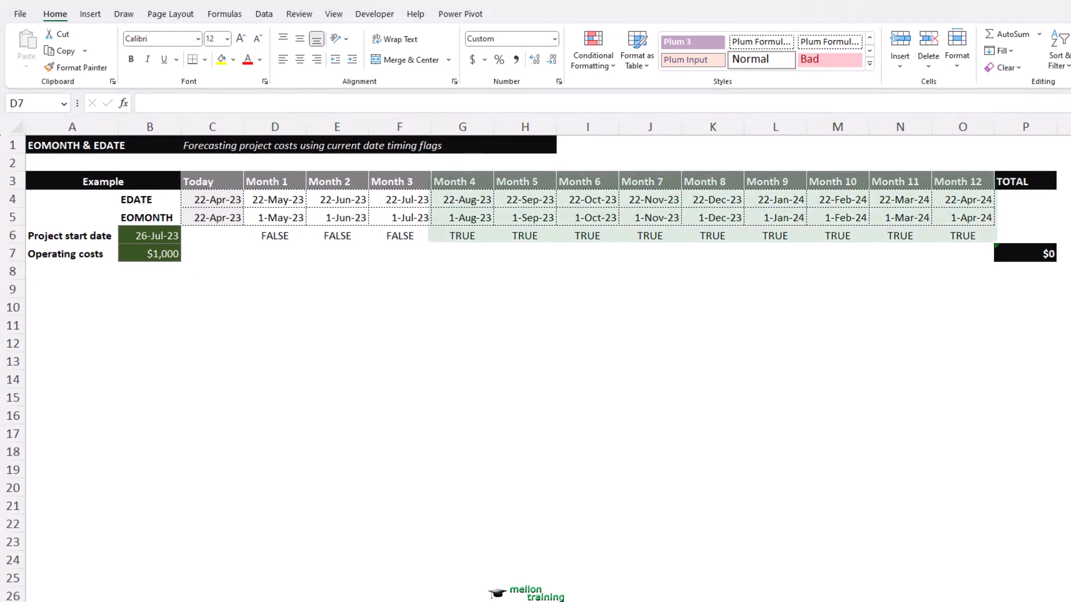
pyautogui.click(268, 259)
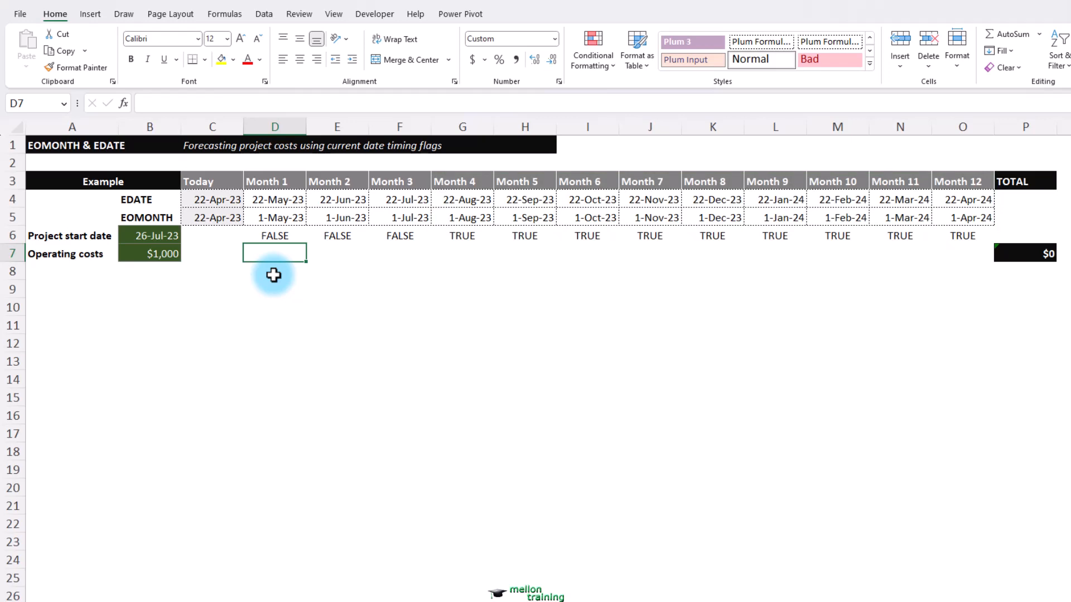
pyautogui.write('=B7')
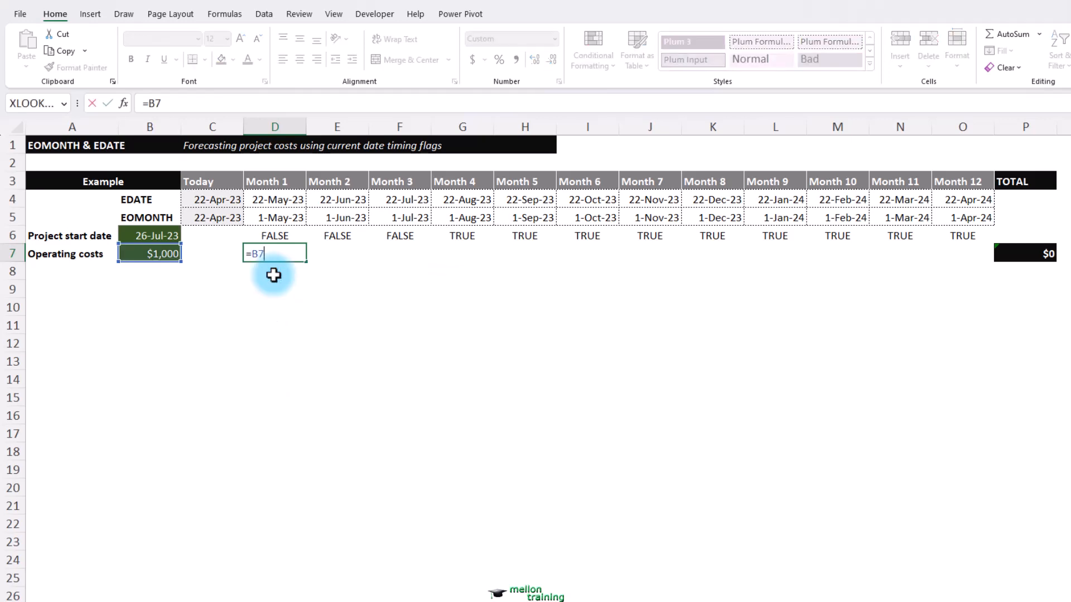
pyautogui.press('F4')
pyautogui.write('*D6')
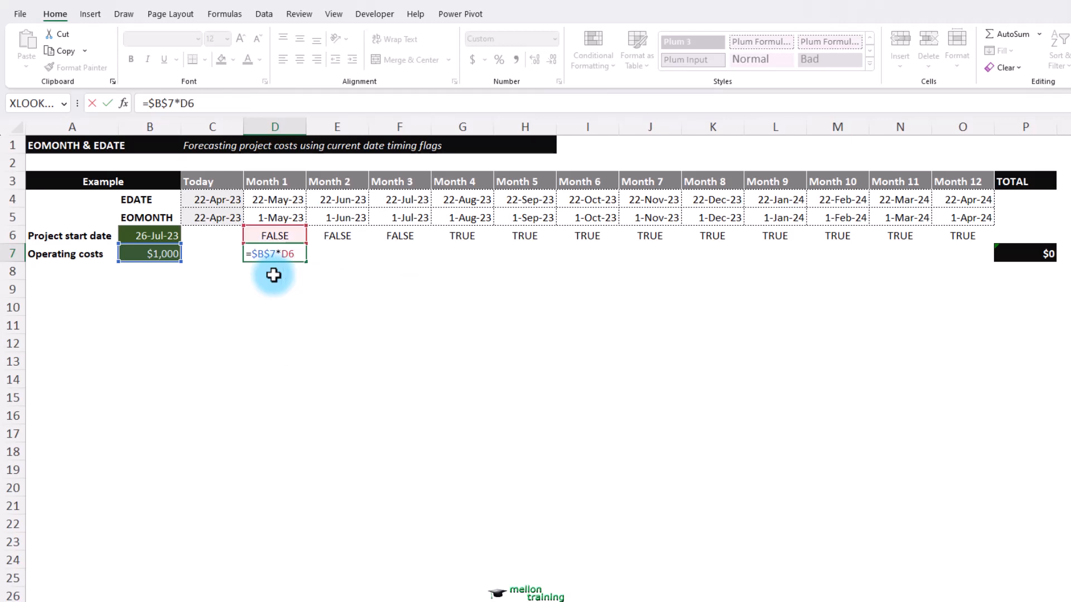
pyautogui.press('Return')
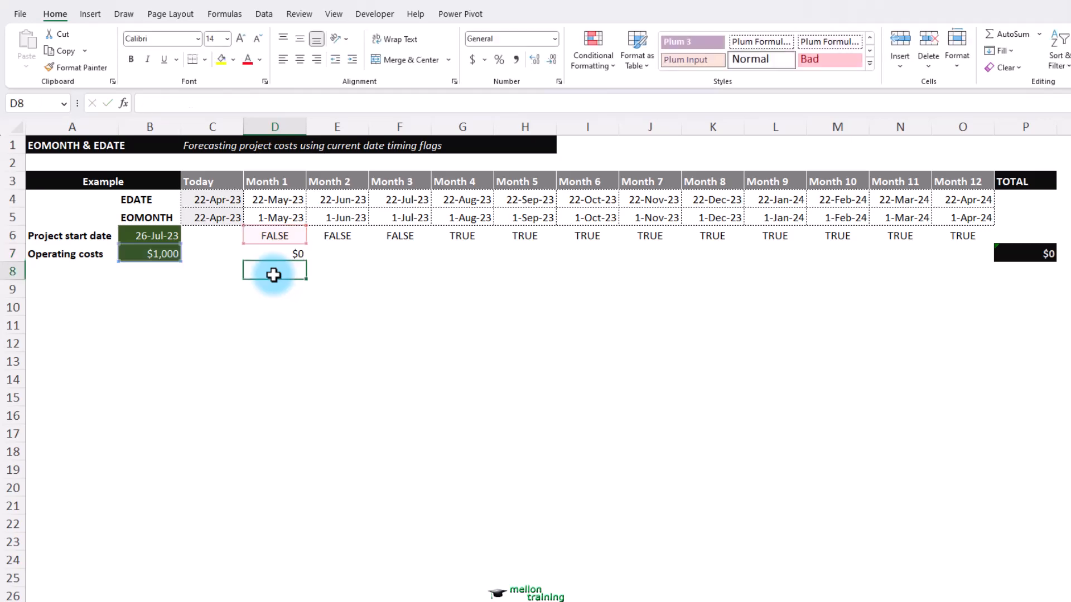
pyautogui.press('Up')
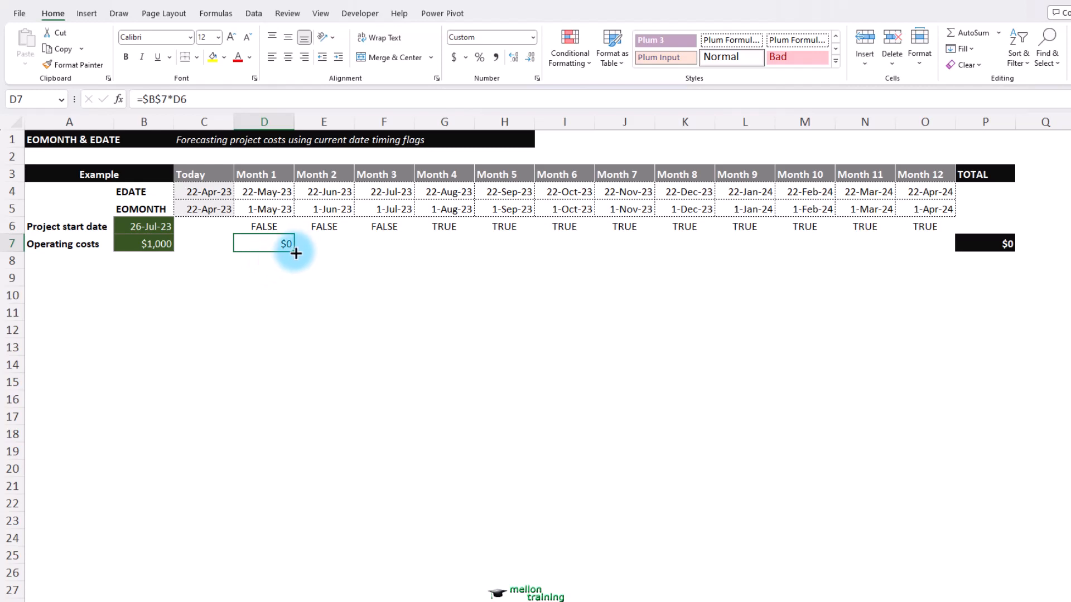
pyautogui.moveTo(293, 250); pyautogui.dragTo(927, 245)
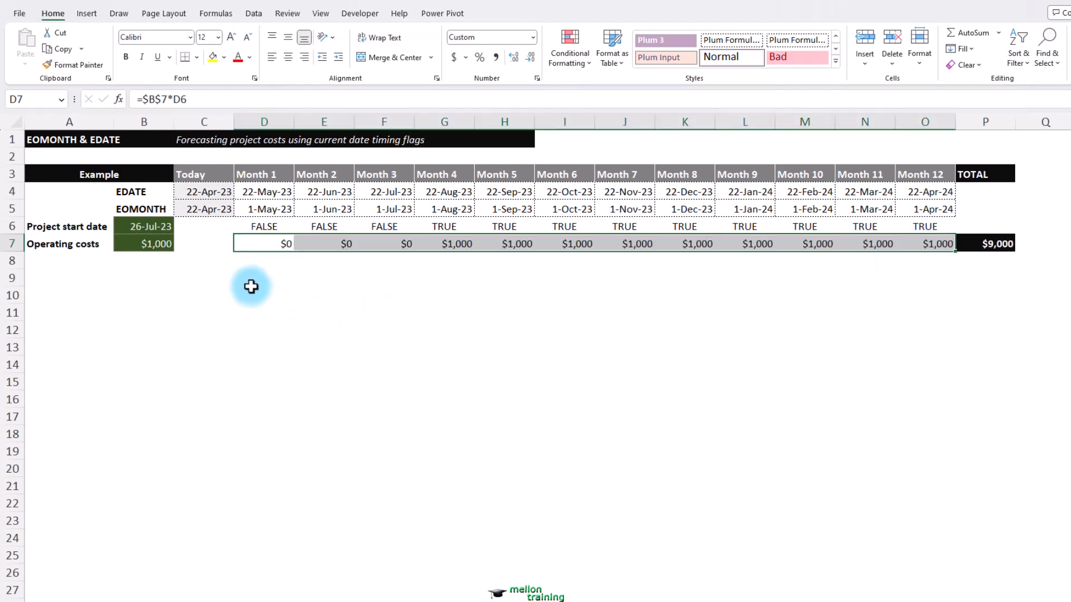
pyautogui.click(251, 265)
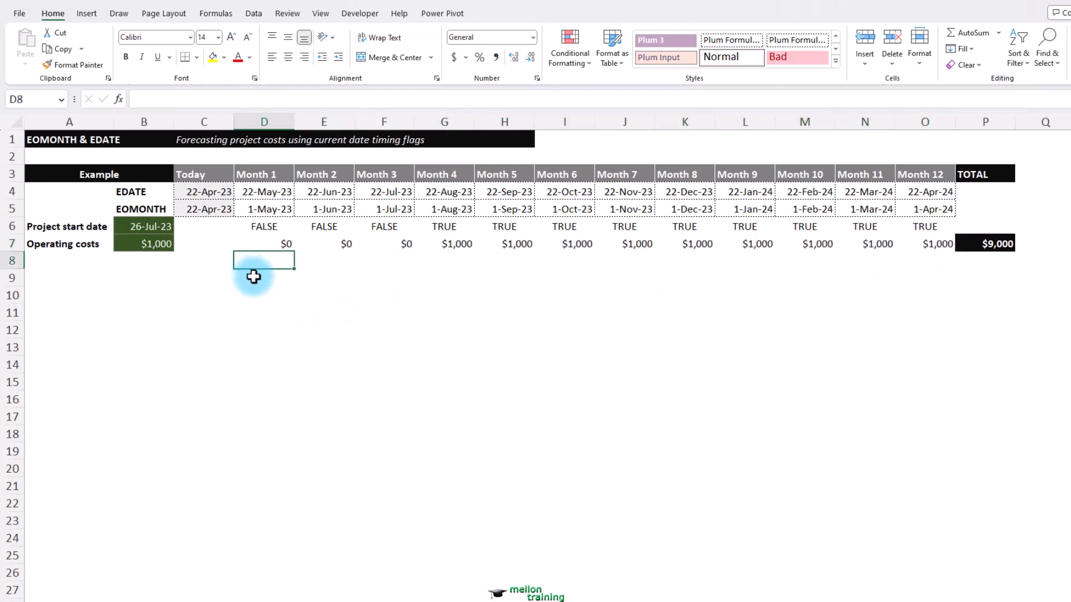